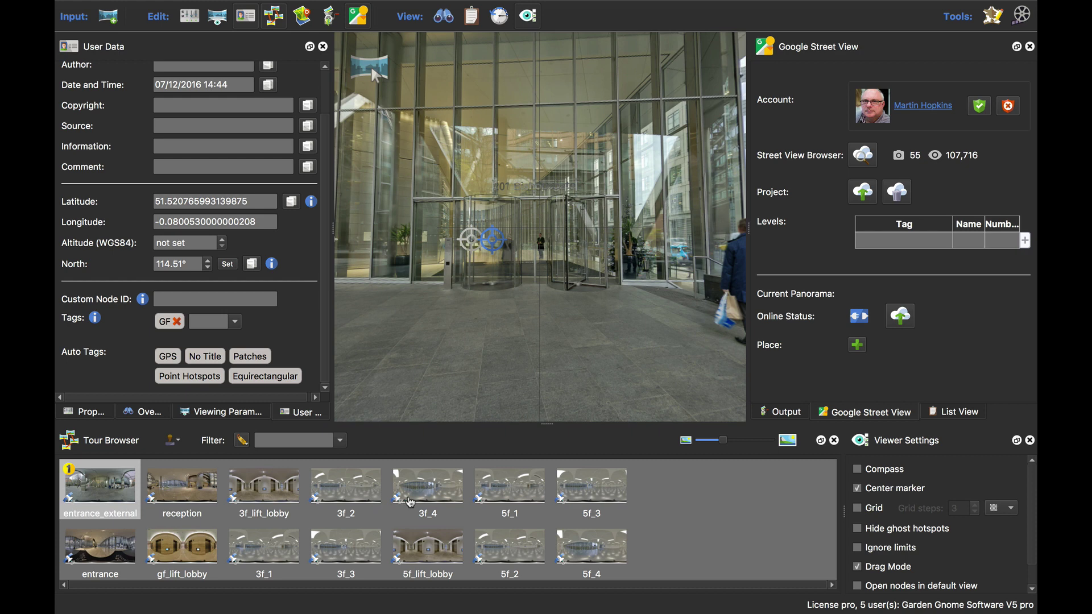
- Check the tags of the 3f_2 and 5f_4 panoramas, finishing on 5f_4 tagged 5TH
{"action": "mouse_move", "coordinate": [444, 494]}
{"action": "left_click", "coordinate": [357, 491]}
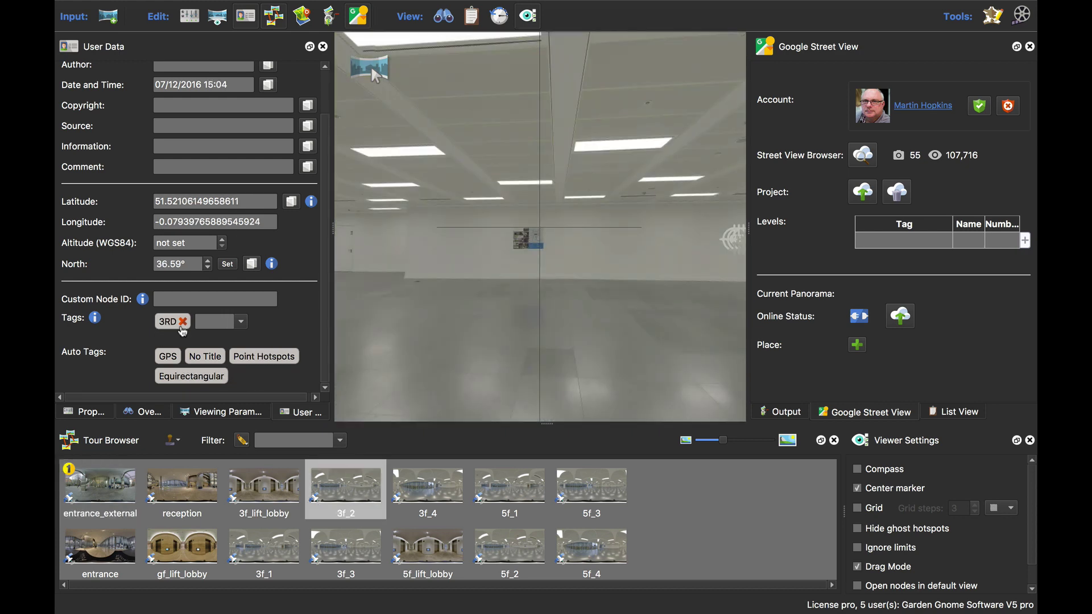
{"action": "left_click", "coordinate": [584, 555]}
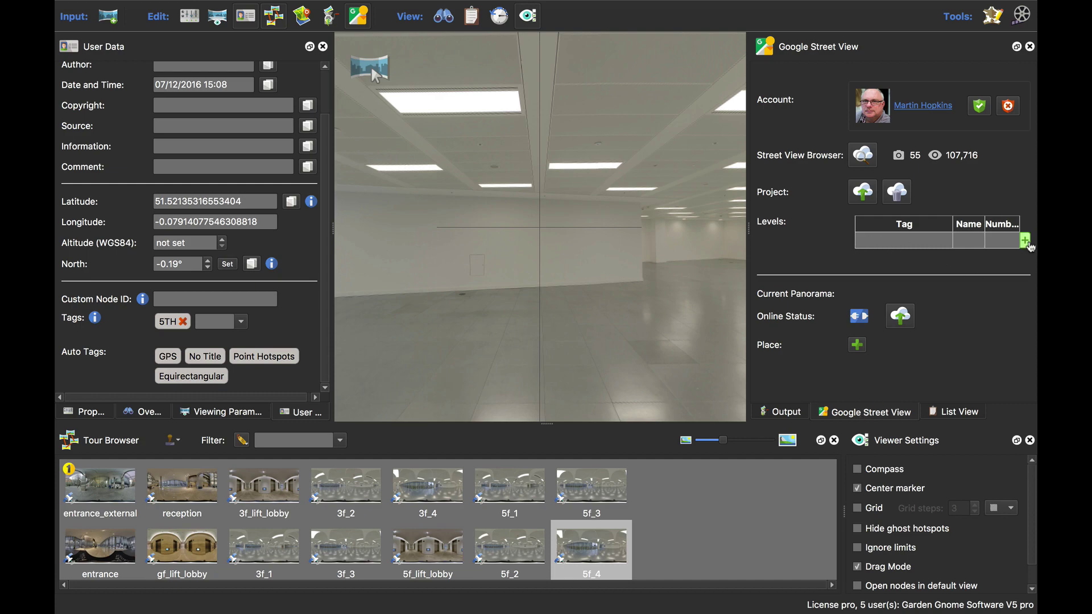
- Add a Street View level with tag GF, name G and number 0.0
{"action": "left_click", "coordinate": [1027, 246]}
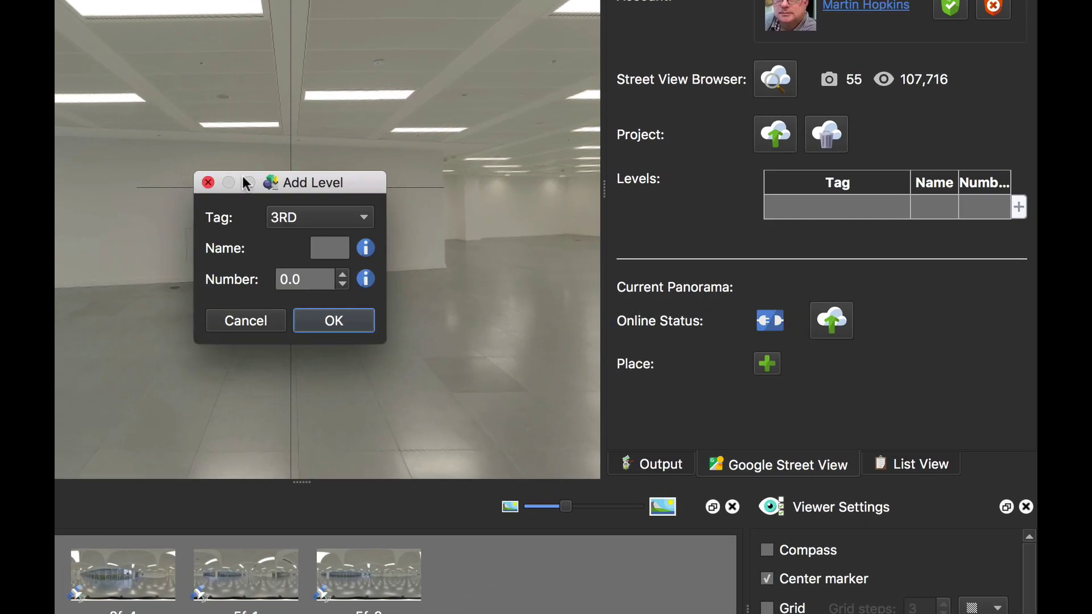
{"action": "left_click", "coordinate": [365, 219]}
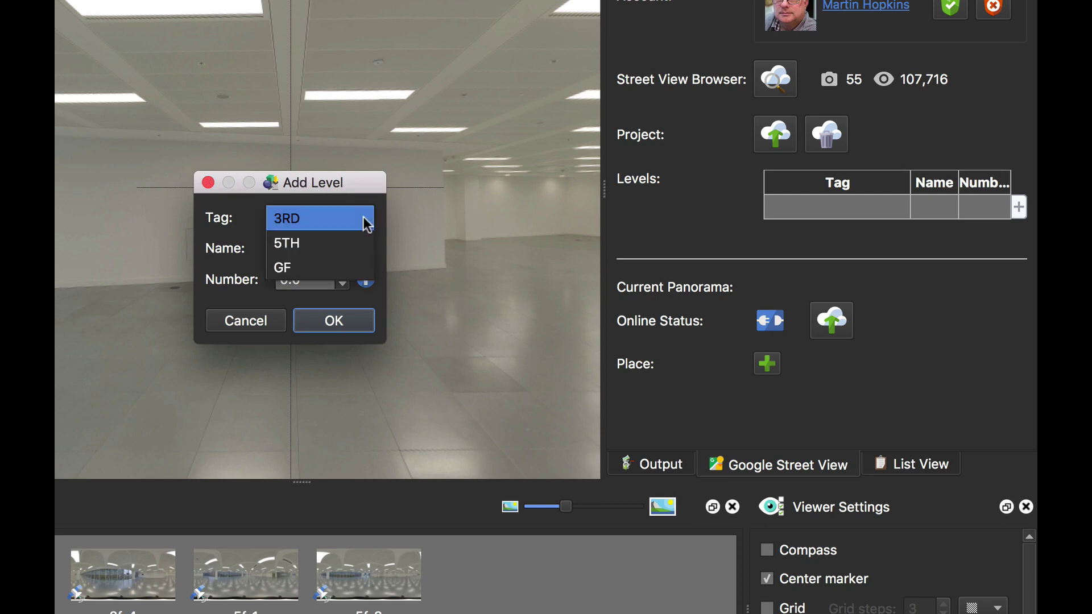
{"action": "left_click", "coordinate": [330, 268]}
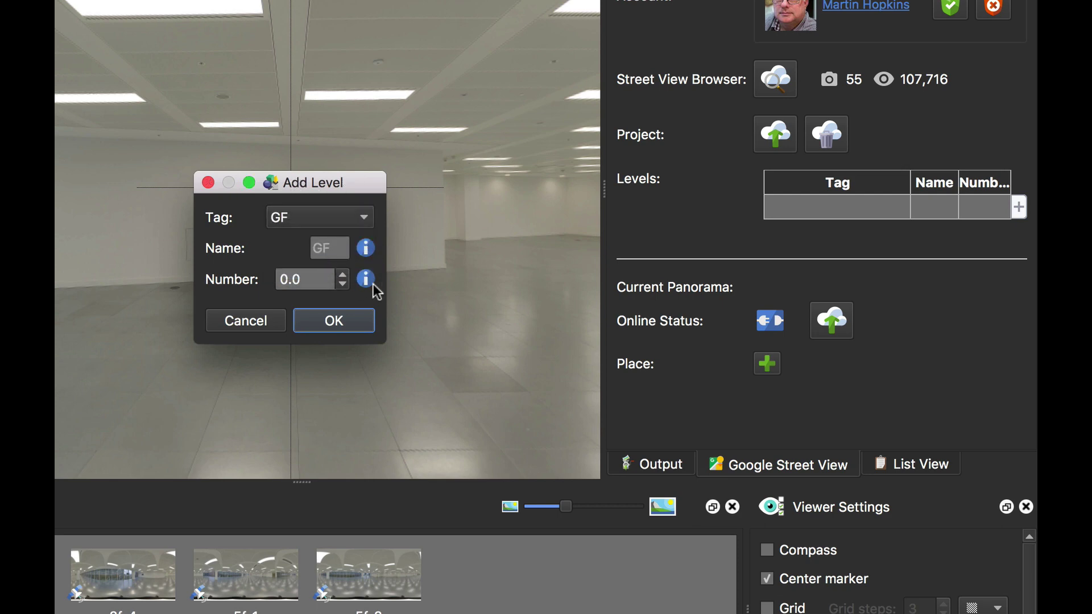
{"action": "left_click", "coordinate": [327, 249]}
{"action": "key", "text": "Tab"}
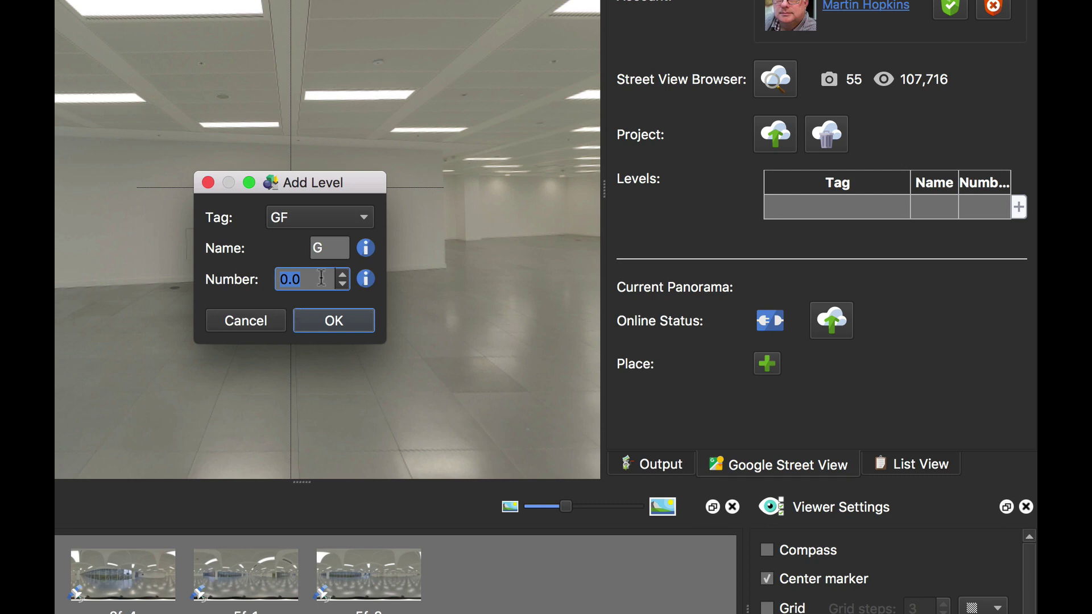
{"action": "left_click", "coordinate": [353, 329]}
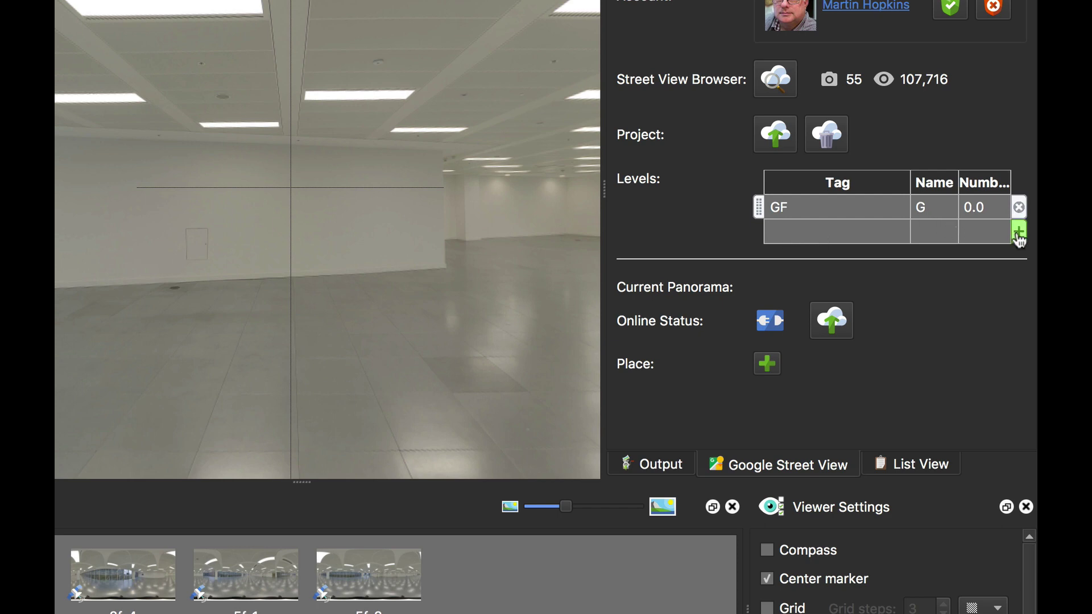
- Add a level with tag 3RD, name 3rd and number 3.0 below GF
{"action": "double_click", "coordinate": [864, 239]}
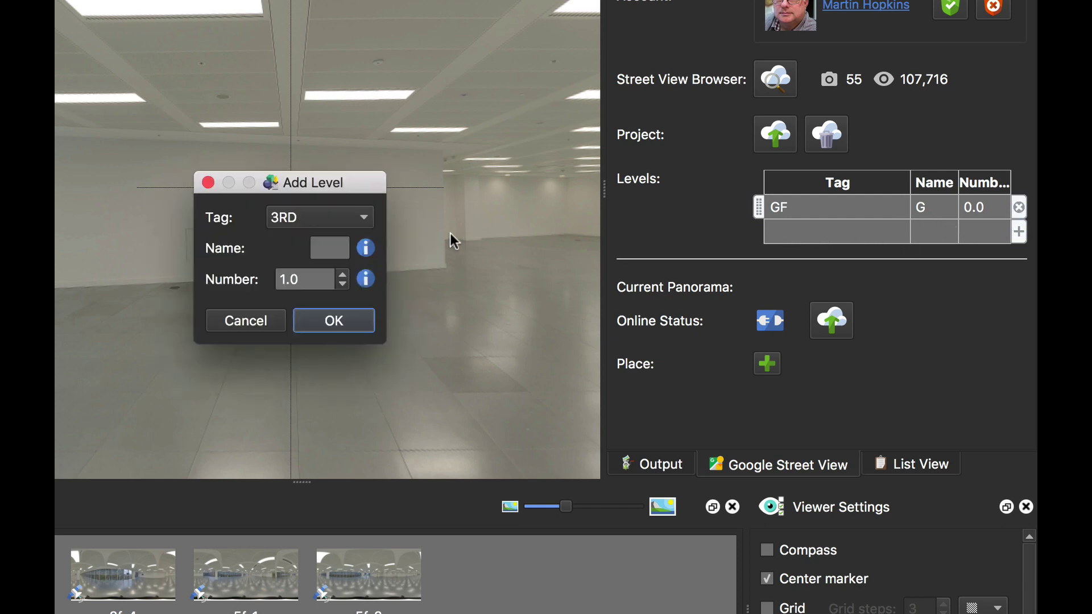
{"action": "left_click", "coordinate": [344, 221]}
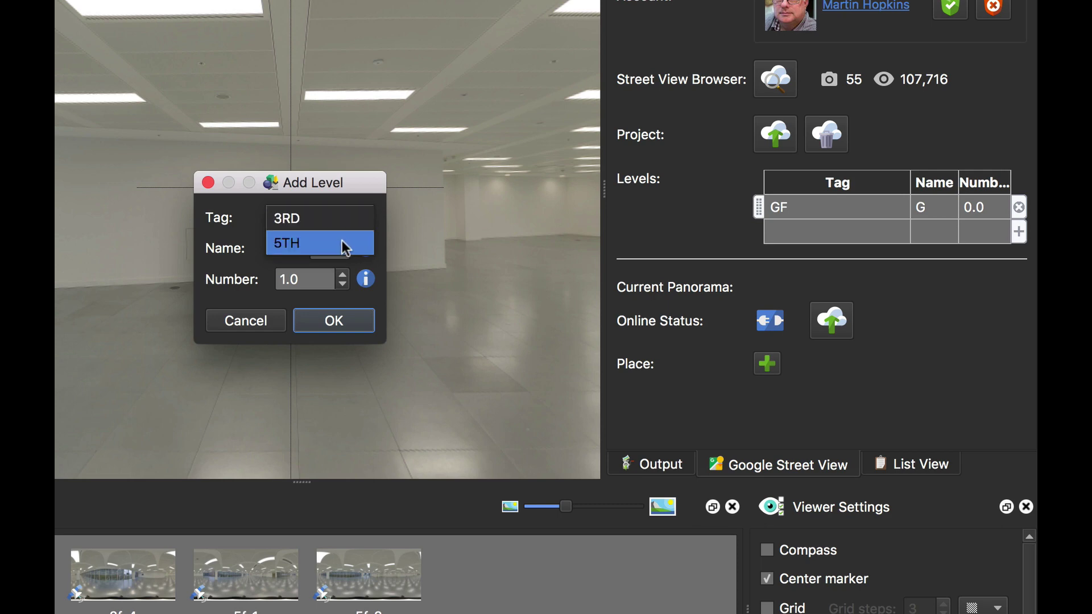
{"action": "left_click", "coordinate": [368, 219]}
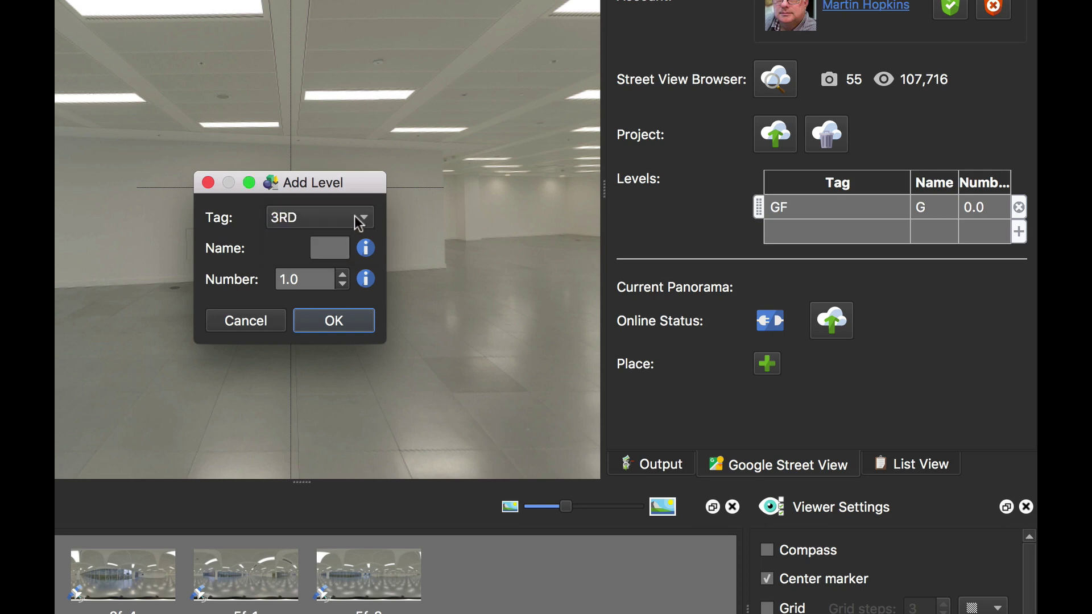
{"action": "left_click", "coordinate": [337, 248]}
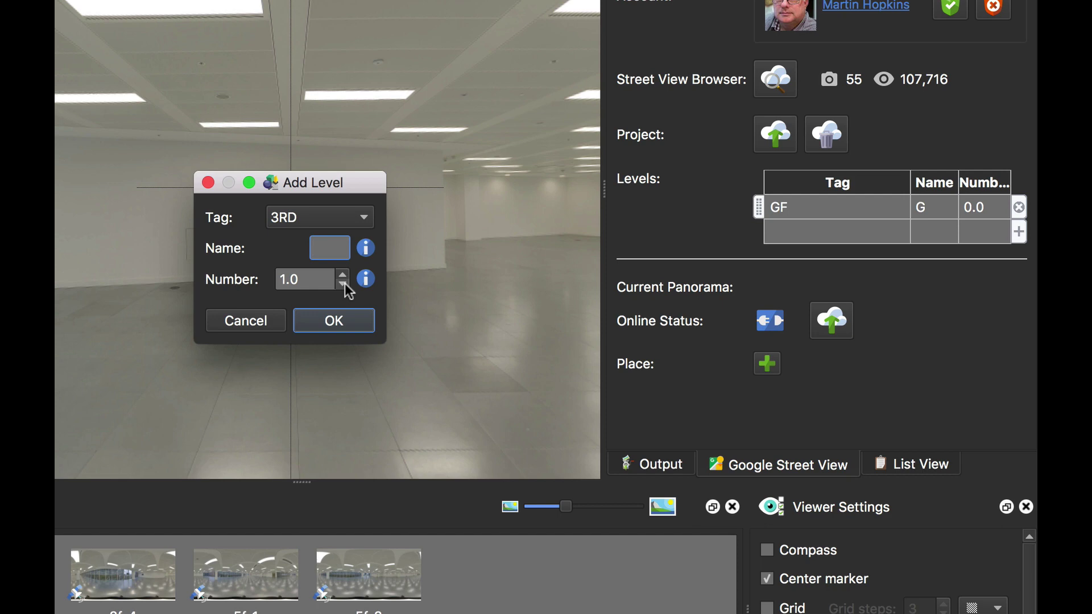
{"action": "type", "text": "3rd"}
{"action": "left_click", "coordinate": [343, 275]}
{"action": "left_click", "coordinate": [344, 276]}
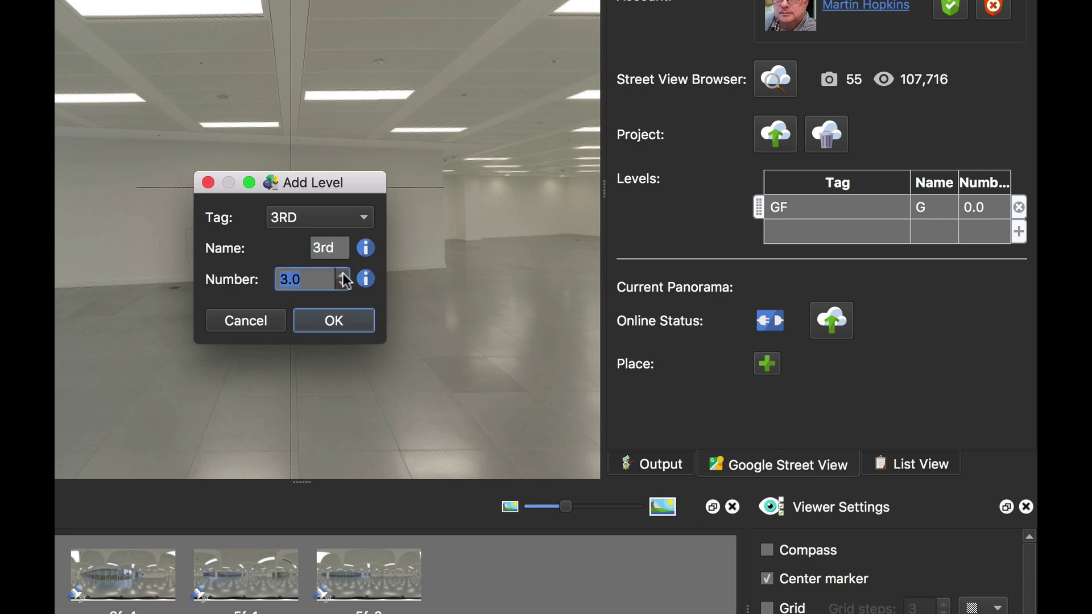
{"action": "left_click_drag", "start_coordinate": [291, 278], "coordinate": [273, 287]}
{"action": "key", "text": "Right"}
{"action": "left_click", "coordinate": [333, 320]}
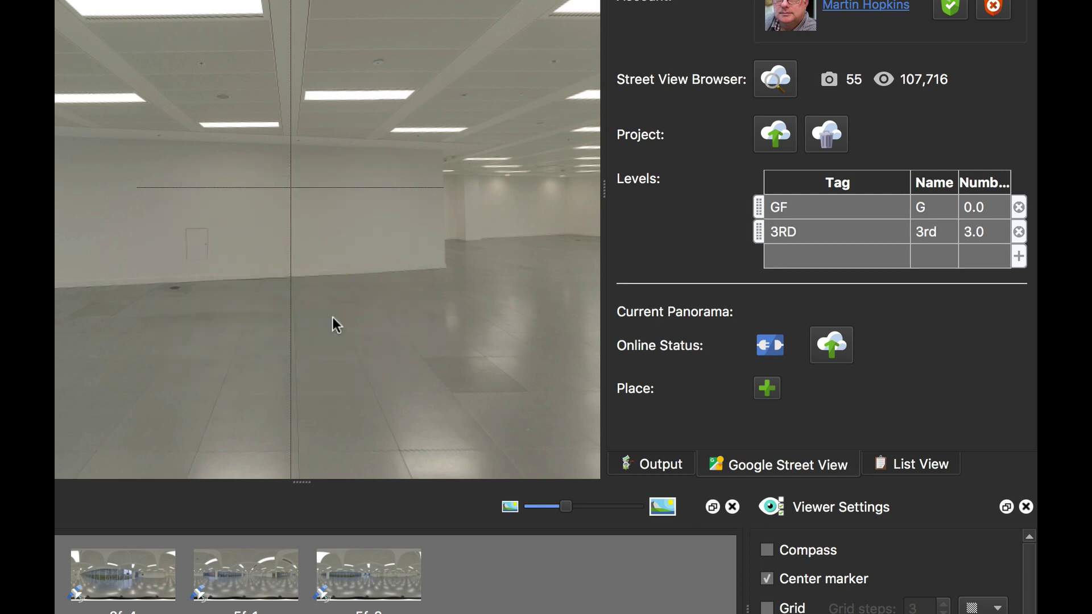
- Add a level with tag 5TH, name 5th and number 5.0 below 3RD
{"action": "double_click", "coordinate": [834, 263]}
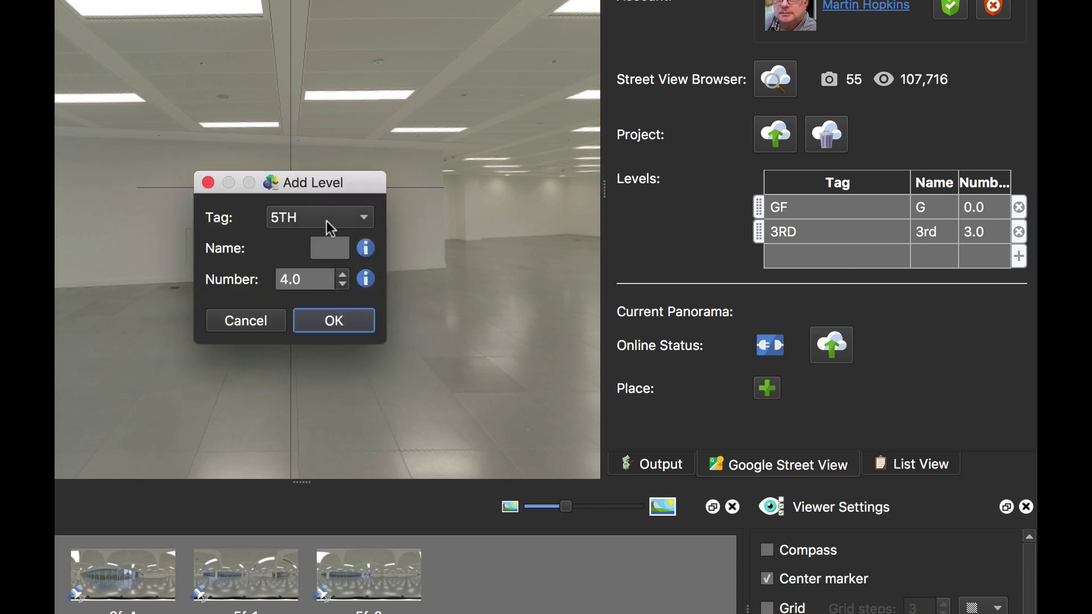
{"action": "left_click", "coordinate": [313, 221]}
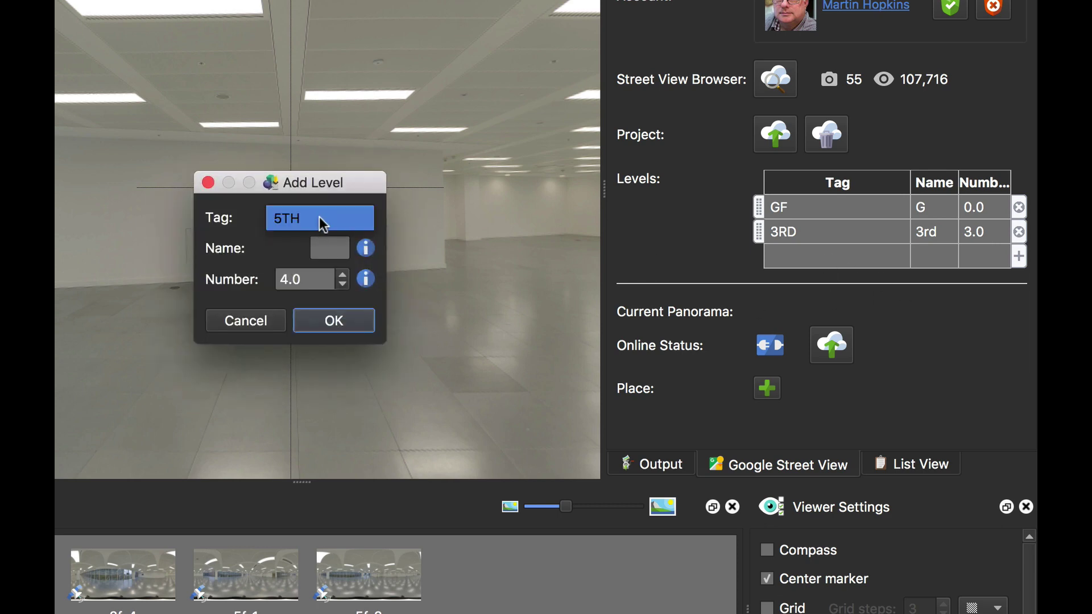
{"action": "left_click", "coordinate": [319, 217]}
{"action": "left_click", "coordinate": [334, 248]}
{"action": "type", "text": "5th"}
{"action": "left_click", "coordinate": [343, 276]}
{"action": "left_click", "coordinate": [333, 320]}
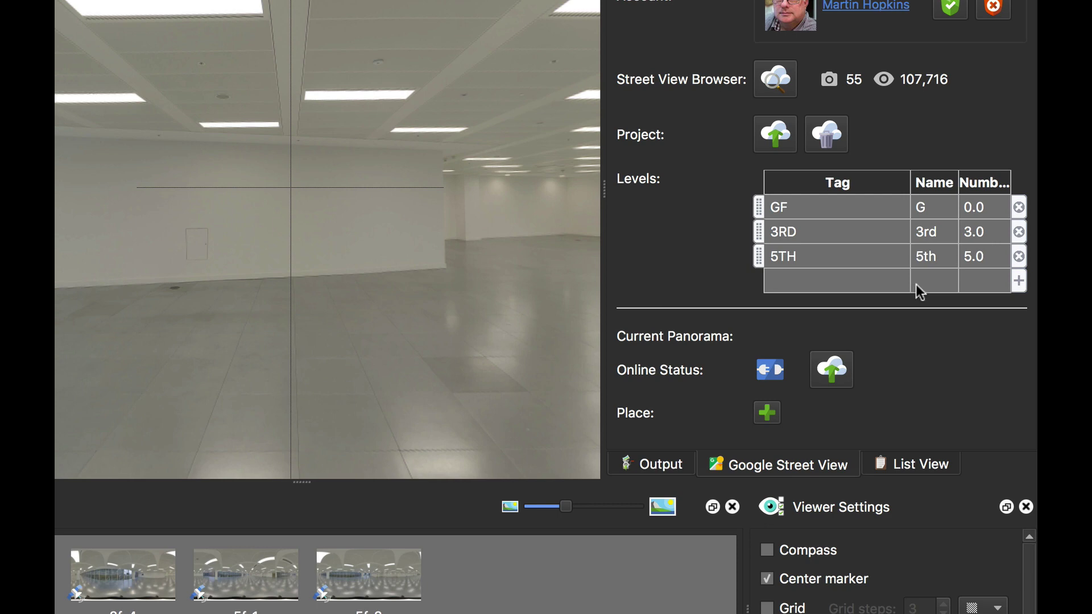
- Change the 5TH level's number to 1.0
{"action": "double_click", "coordinate": [972, 257]}
{"action": "left_click_drag", "start_coordinate": [312, 268], "coordinate": [306, 267]}
{"action": "type", "text": "1"}
{"action": "left_click", "coordinate": [351, 304]}
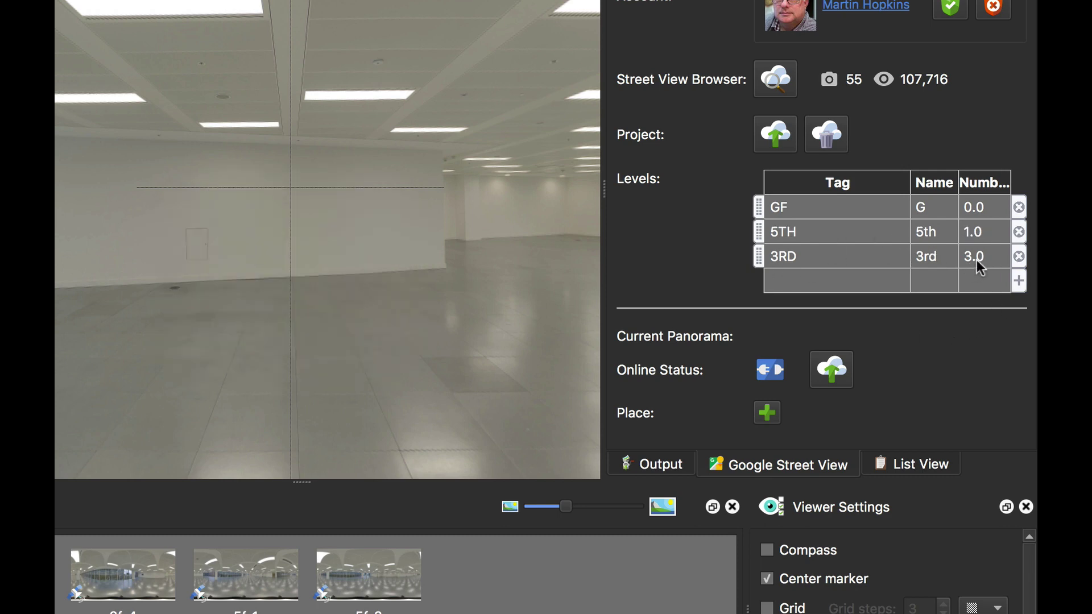
- Restore the 5TH level's number to 5.0, then look around The Surveyor's Room Street View in Chrome
{"action": "double_click", "coordinate": [981, 232]}
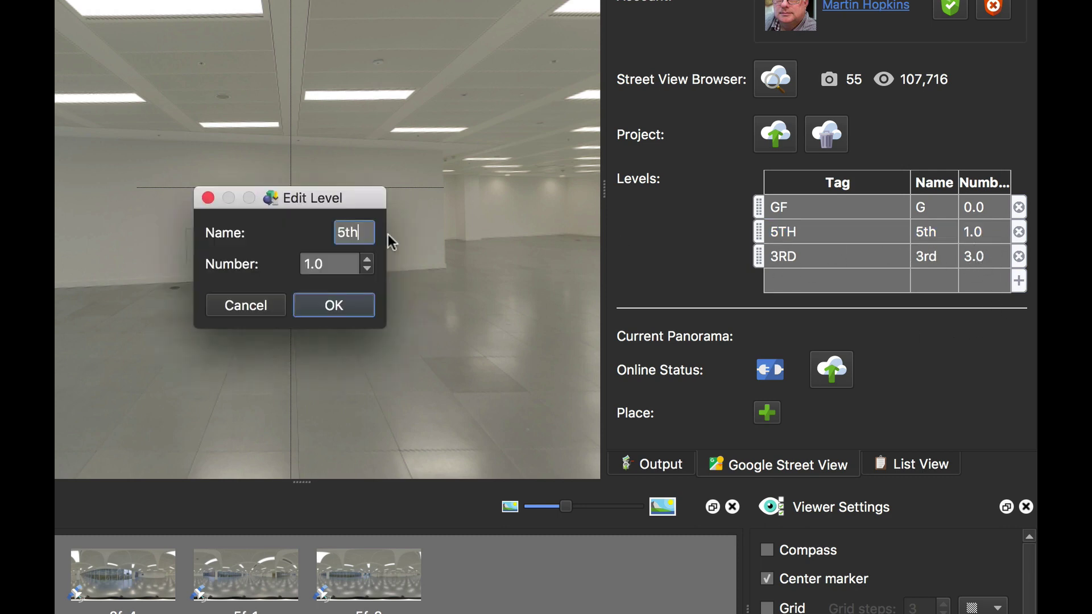
{"action": "left_click_drag", "start_coordinate": [309, 264], "coordinate": [301, 264]}
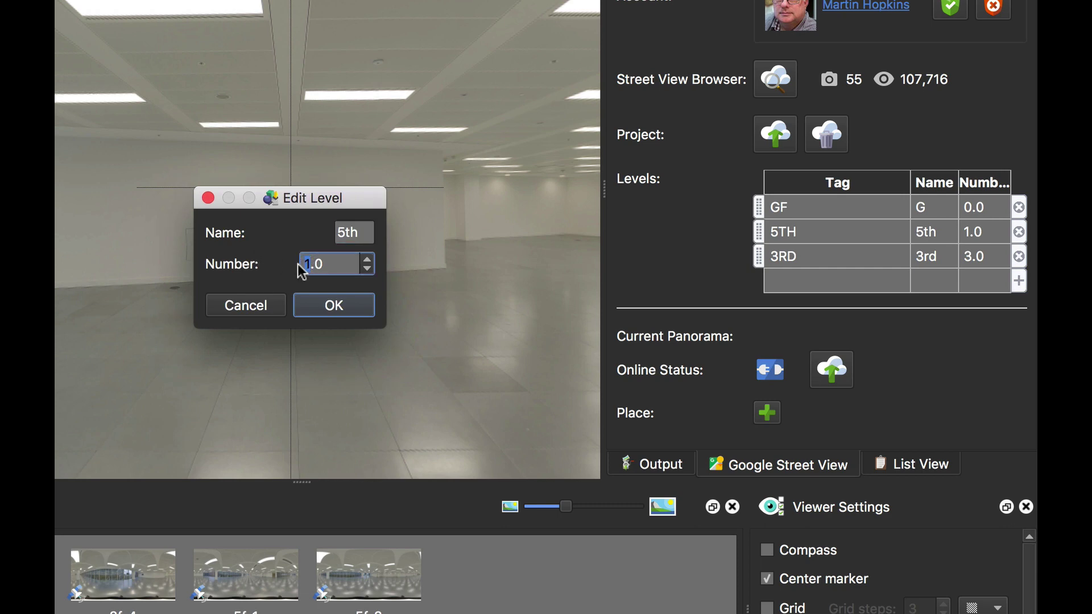
{"action": "type", "text": "5"}
{"action": "left_click", "coordinate": [334, 305]}
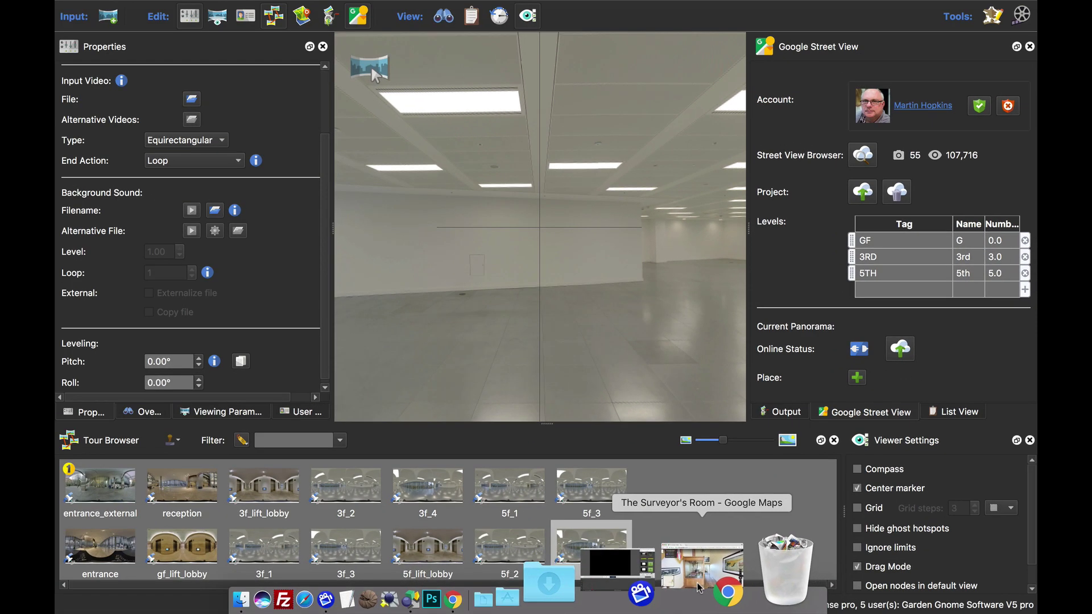
{"action": "left_click", "coordinate": [699, 589]}
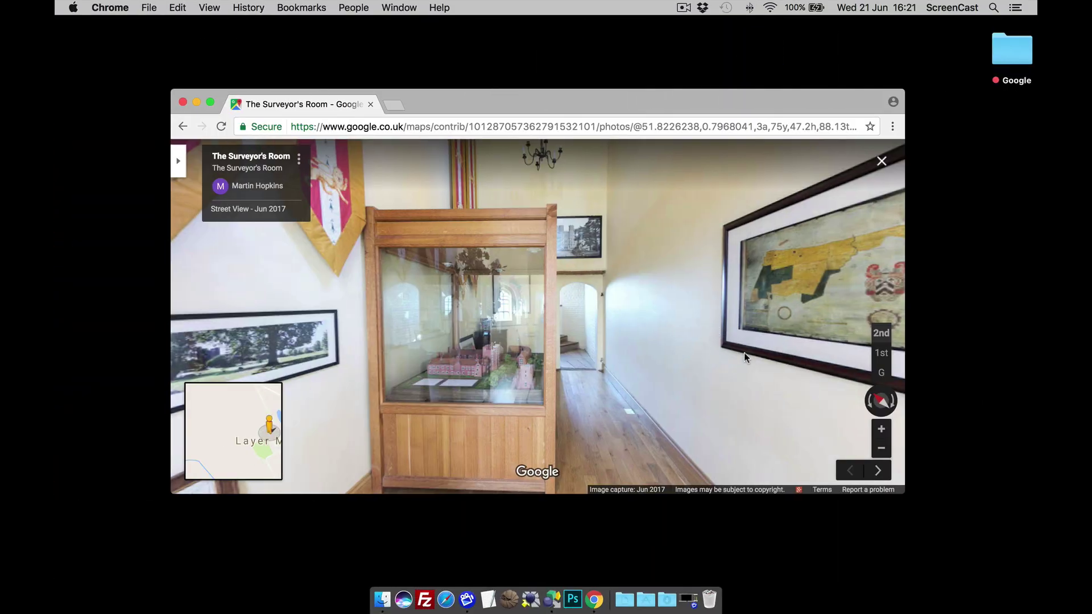
{"action": "left_click_drag", "start_coordinate": [744, 352], "coordinate": [719, 352]}
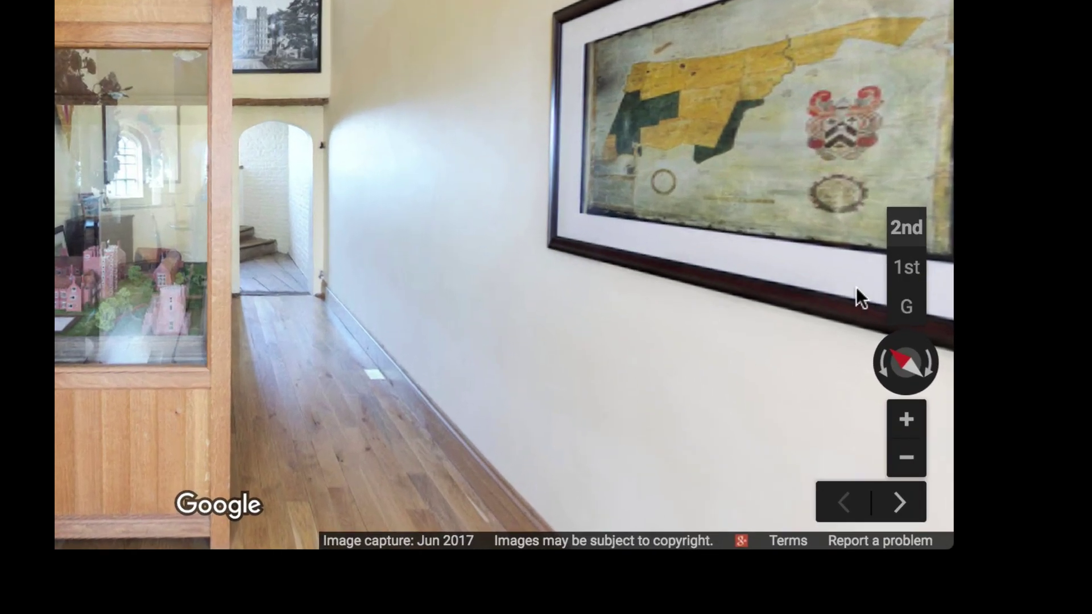
{"action": "left_click_drag", "start_coordinate": [856, 368], "coordinate": [700, 266]}
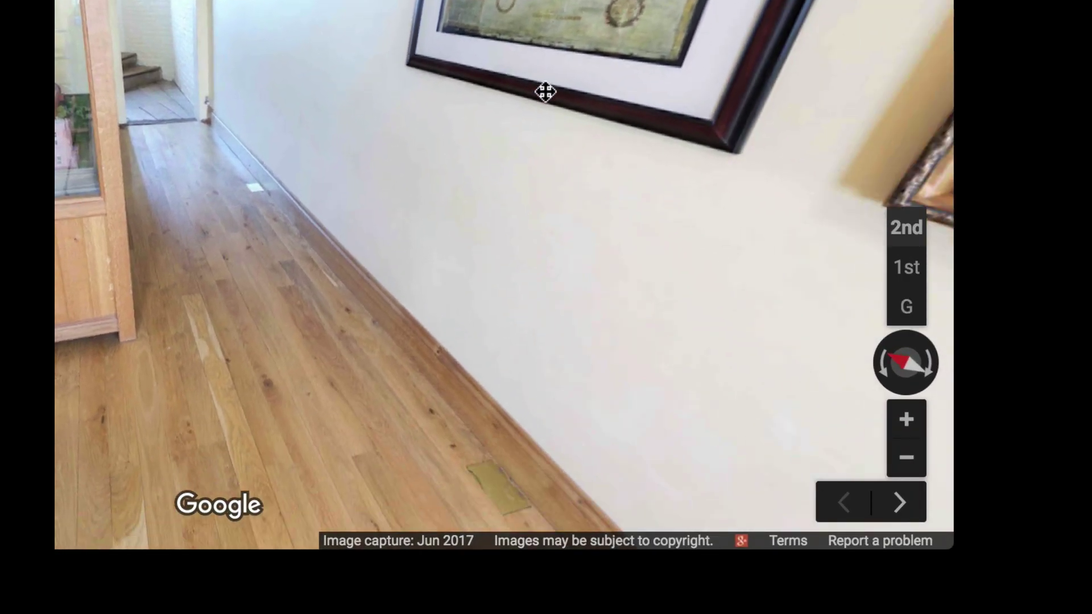